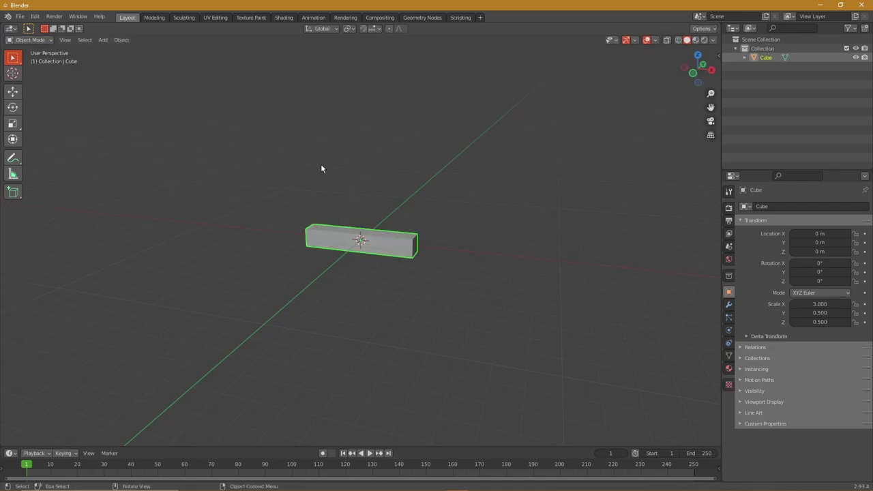
Loop-cut the bar in Edit Mode and shift the tall block along Y into a stepped wall.
{"action": "key", "text": "Tab"}
{"action": "key", "text": "ctrl+r"}
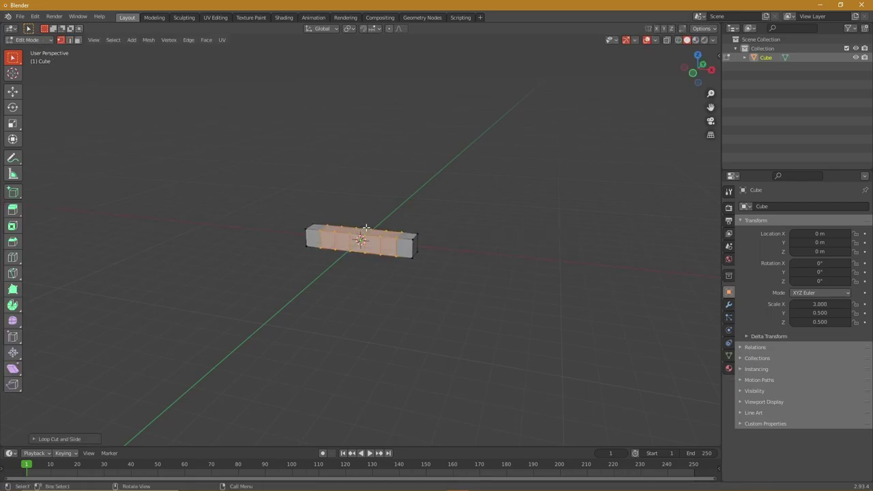
{"action": "middle_click_drag", "start_coordinate": [366, 228], "coordinate": [430, 268]}
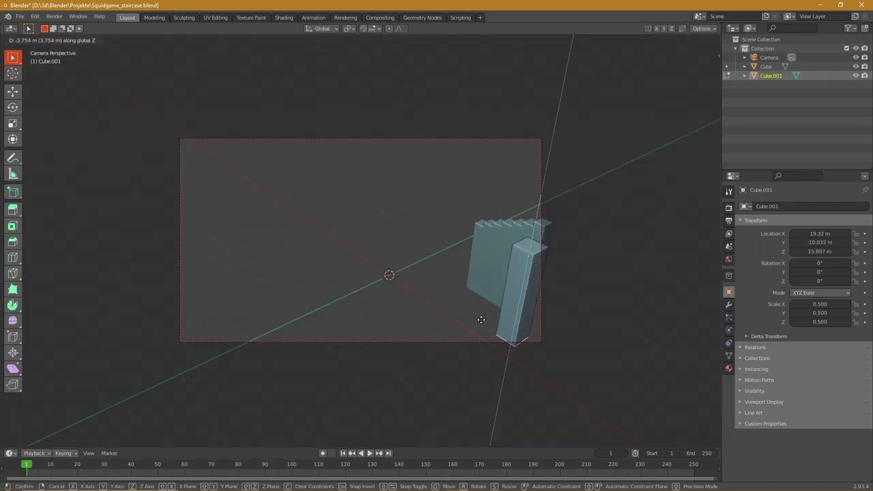
{"action": "key", "text": "g"}
{"action": "key", "text": "y"}
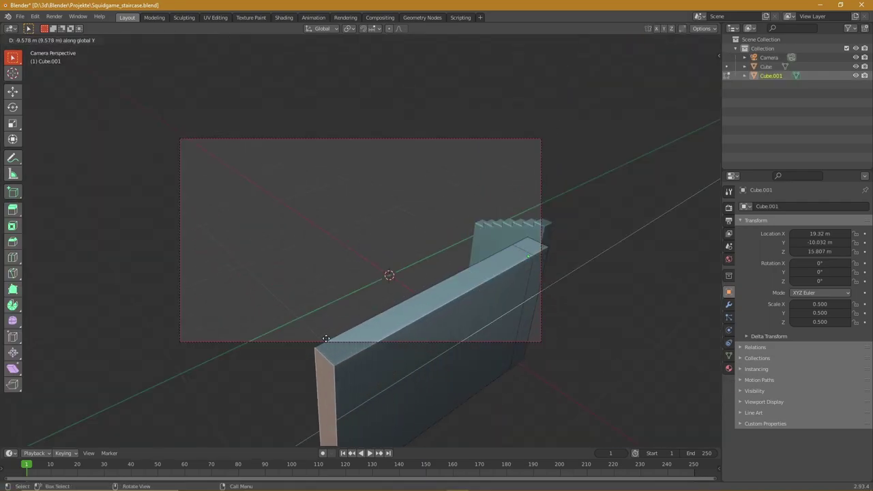
Duplicate the stepped wall piece and rotate the copy into position.
{"action": "key", "text": "Tab"}
{"action": "left_click", "coordinate": [433, 227]}
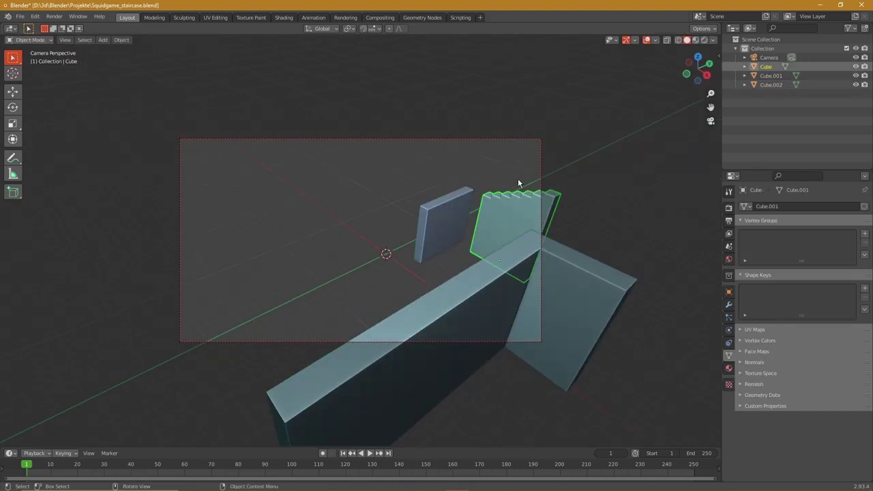
{"action": "key", "text": "shift+d"}
{"action": "key", "text": "r"}
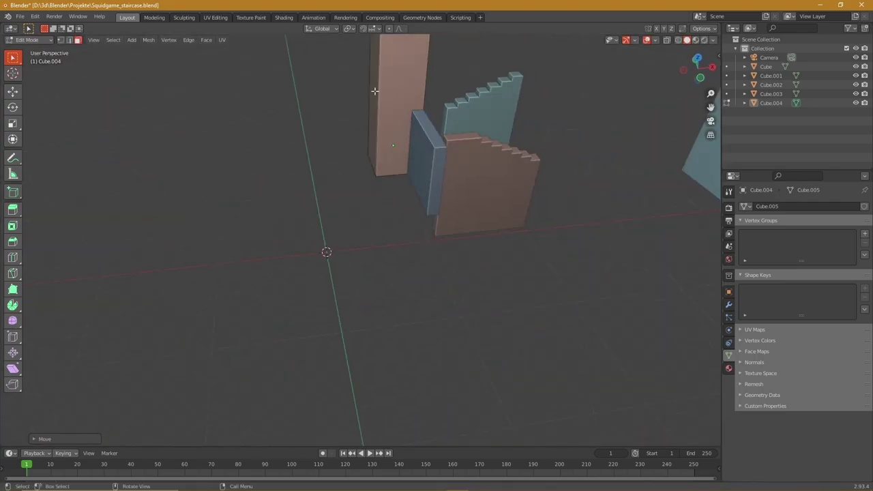
Move the new staircase piece into place, raising the box slightly.
{"action": "scroll", "coordinate": [518, 208], "scroll_direction": "up", "scroll_amount": 2}
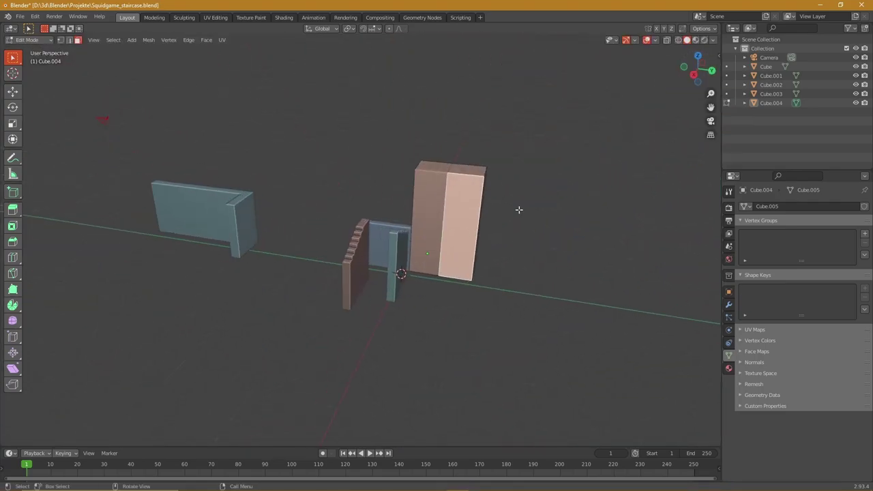
{"action": "key", "text": "g"}
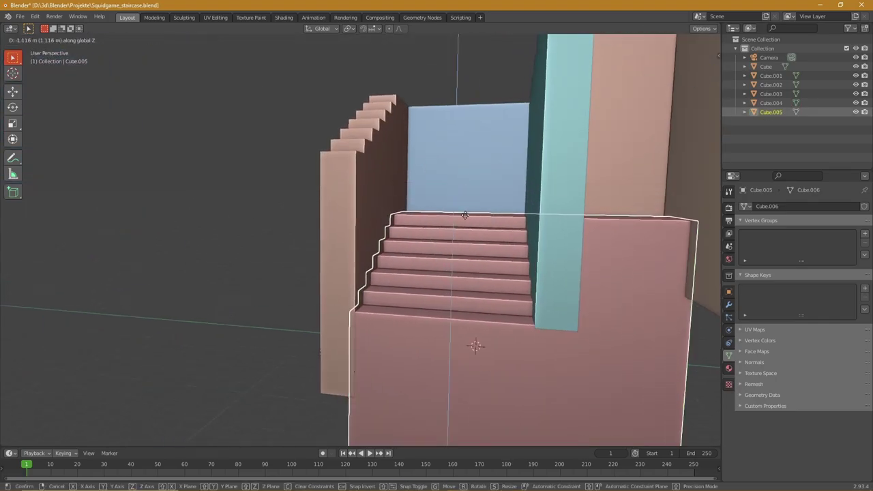
{"action": "middle_click_drag", "start_coordinate": [480, 214], "coordinate": [435, 300]}
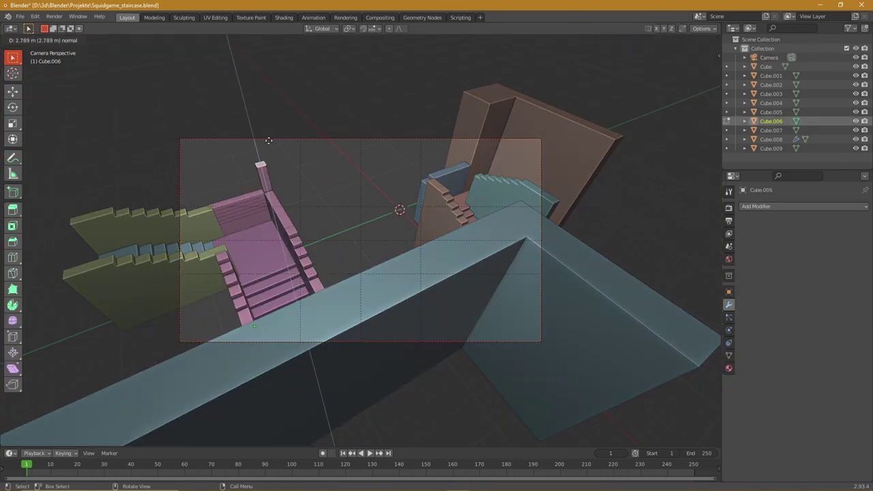
{"action": "left_click", "coordinate": [371, 186]}
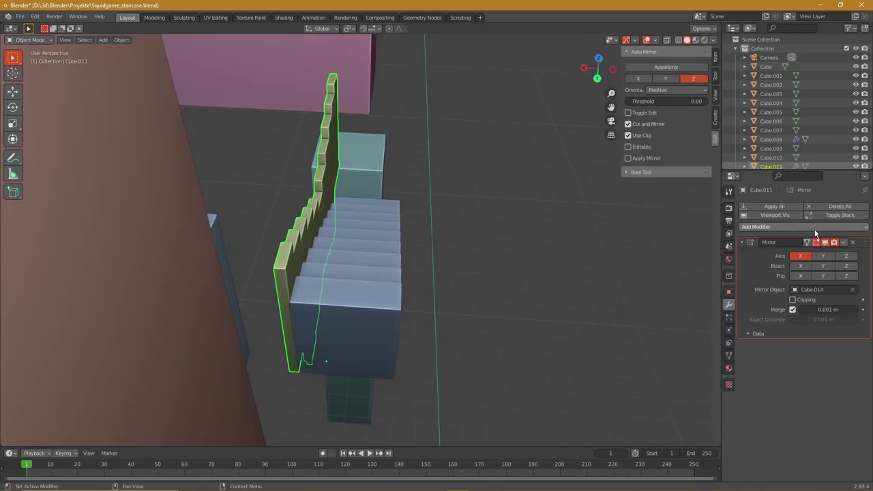
In side view, reposition the stair pieces, sliding the green flight along Y.
{"action": "key", "text": "KP_3"}
{"action": "scroll", "coordinate": [409, 237], "scroll_direction": "down", "scroll_amount": 3}
{"action": "key", "text": "g"}
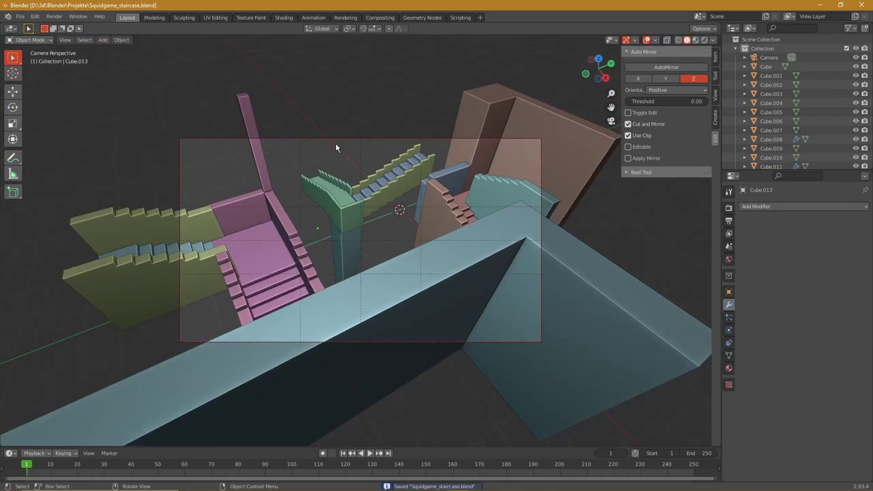
{"action": "left_click", "coordinate": [348, 205]}
{"action": "key", "text": "g"}
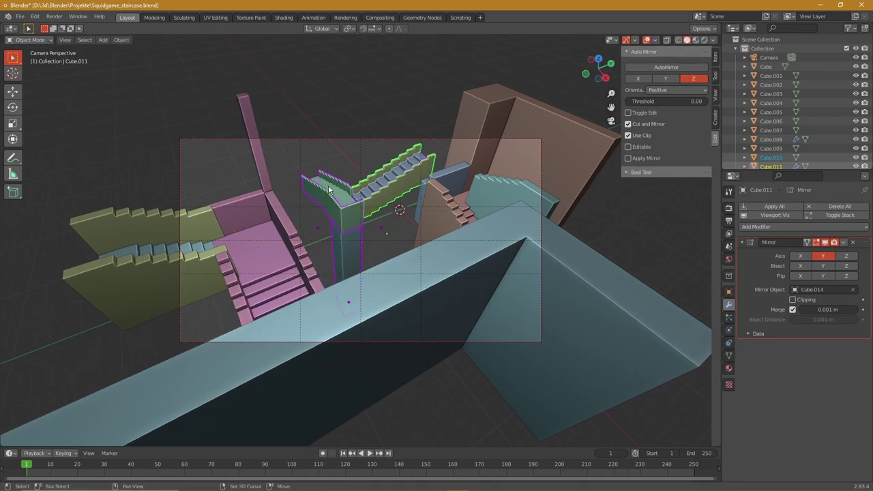
{"action": "key", "text": "y"}
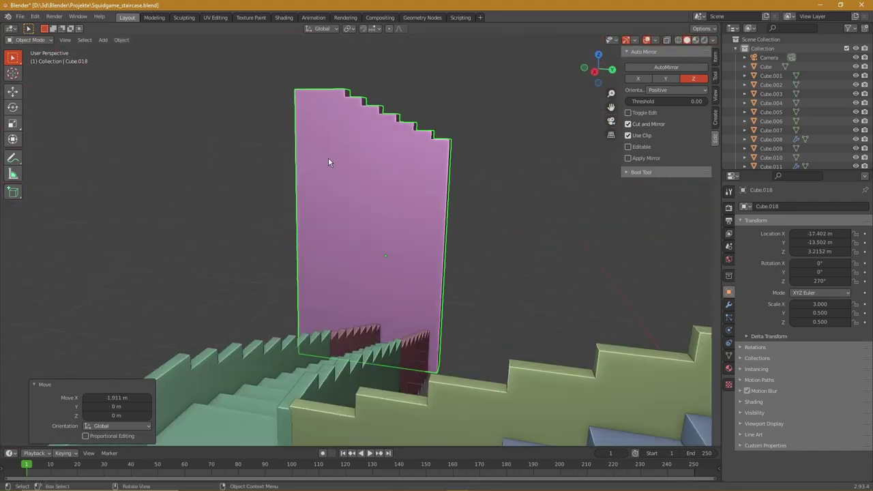
Place the purple piece beside the pink stairs along Y and begin stretching it.
{"action": "middle_click_drag", "start_coordinate": [328, 162], "coordinate": [396, 227]}
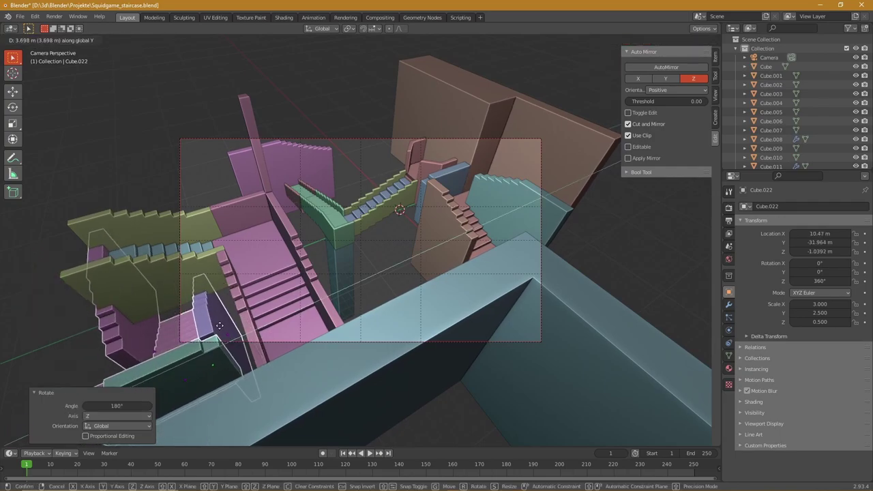
{"action": "key", "text": "ctrl+z"}
{"action": "key", "text": "y"}
{"action": "left_click", "coordinate": [164, 334]}
{"action": "key", "text": "s"}
{"action": "key", "text": "y"}
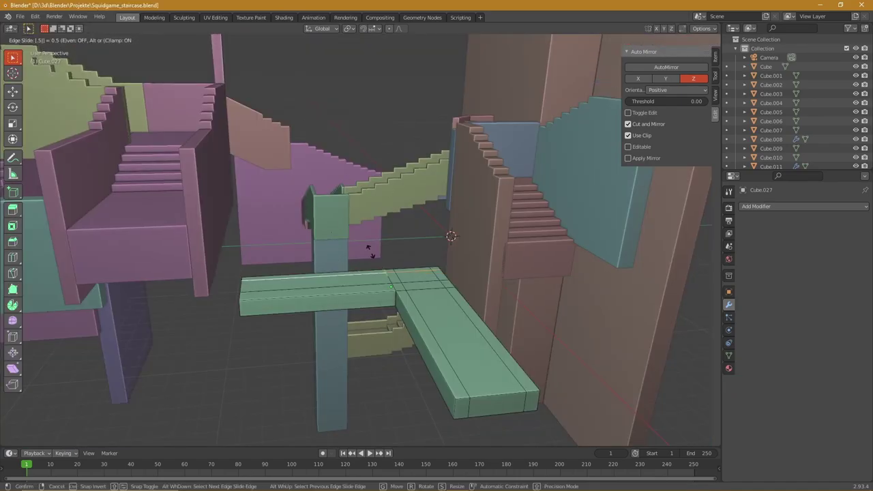
Extrude walls up from the green L piece, keeping the arch ring at its original size.
{"action": "key", "text": "e"}
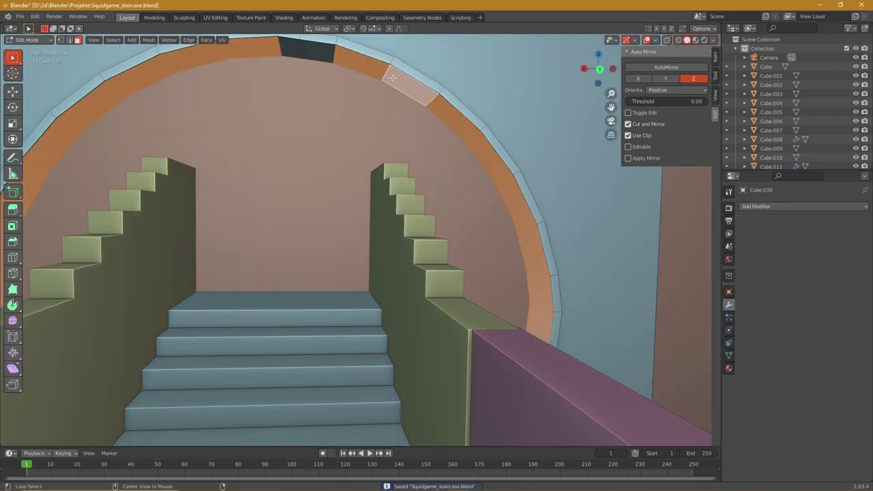
{"action": "key", "text": "s"}
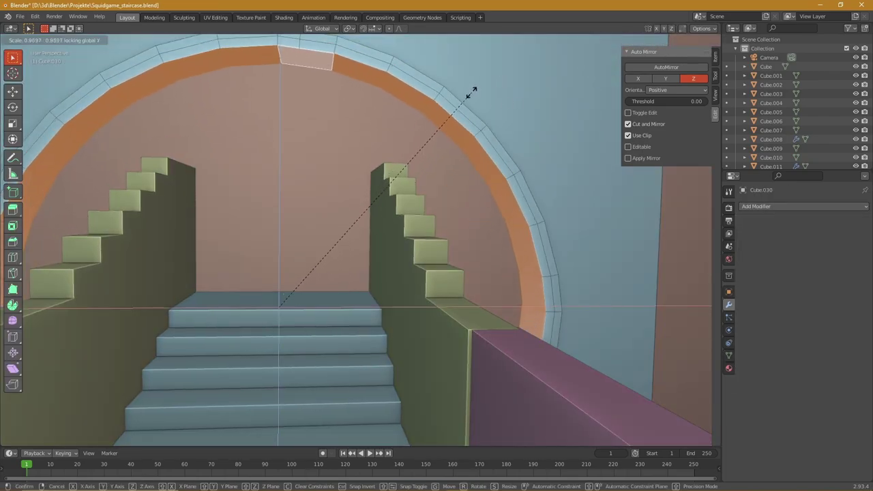
{"action": "key", "text": "Escape"}
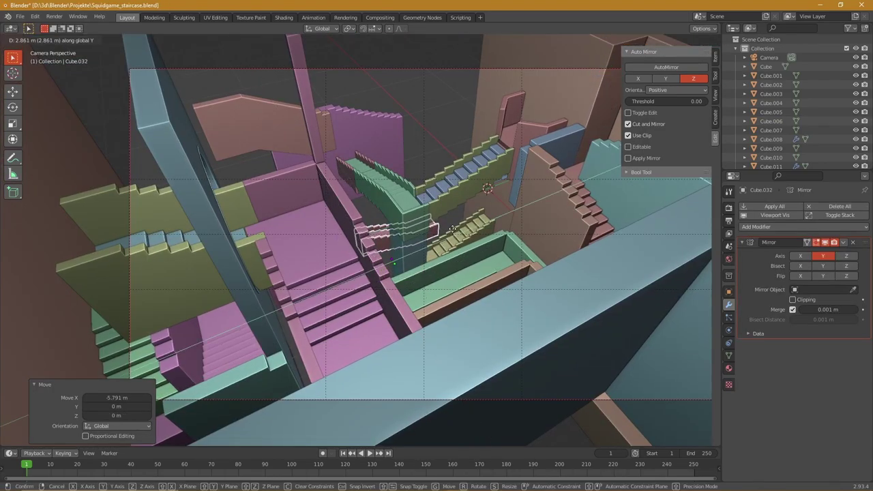
Duplicate the tall wall piece along X, reset its origin and scale it along Y.
{"action": "key", "text": "shift+d"}
{"action": "key", "text": "x"}
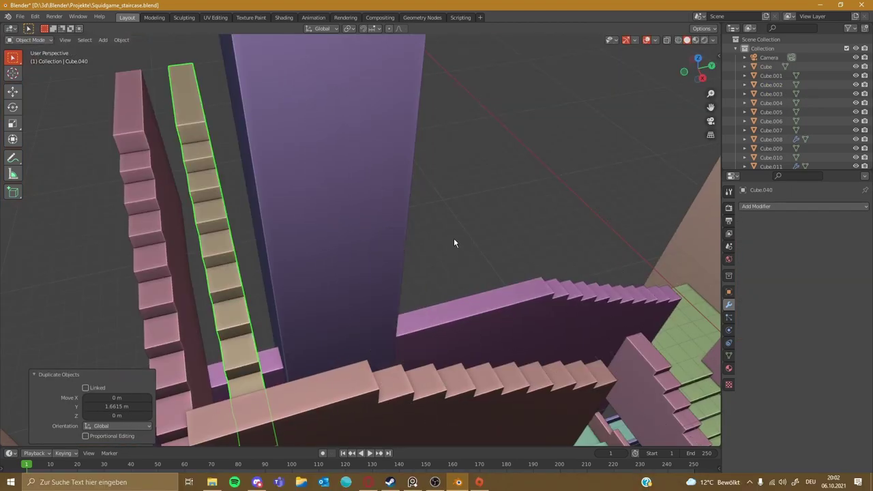
{"action": "right_click", "coordinate": [208, 250]}
{"action": "left_click", "coordinate": [287, 252]}
{"action": "key", "text": "s"}
{"action": "key", "text": "y"}
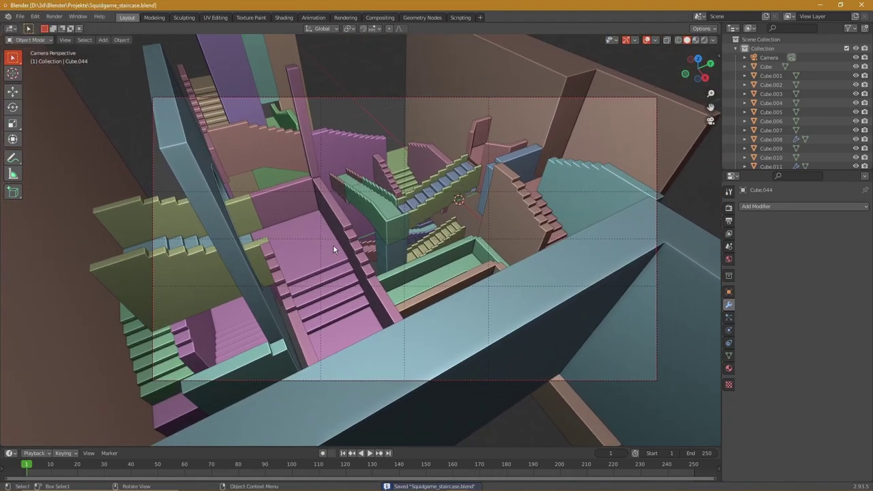
Duplicate the tall pillar several times, spacing the copies along Y.
{"action": "key", "text": "shift+d"}
{"action": "key", "text": "y"}
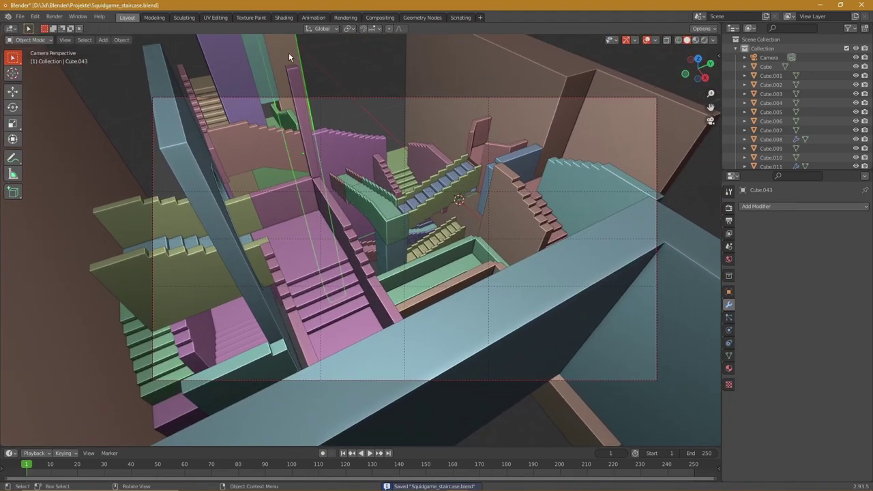
{"action": "left_click", "coordinate": [339, 45]}
{"action": "key", "text": "shift+d"}
{"action": "key", "text": "y"}
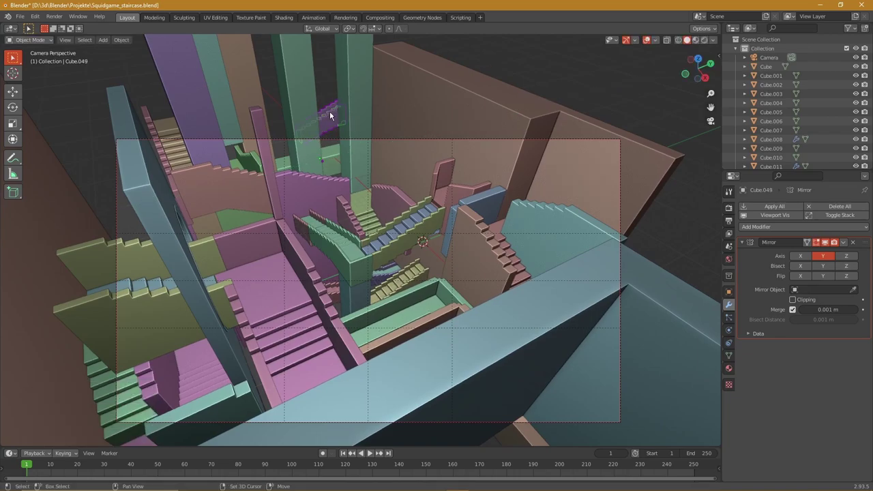
{"action": "key", "text": "shift+d"}
{"action": "left_click", "coordinate": [321, 112]}
{"action": "left_click", "coordinate": [224, 84]}
Duplicate the chosen pillar and raise the copy along Z.
{"action": "key", "text": "shift+d"}
{"action": "key", "text": "z"}
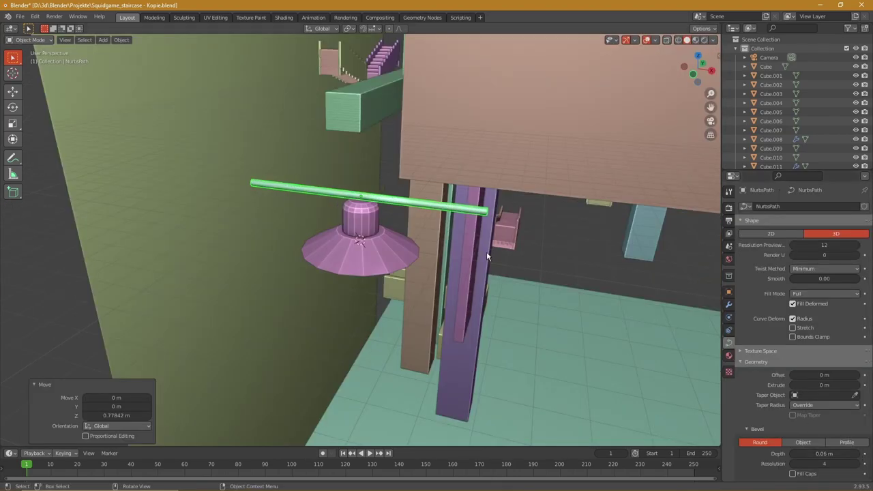
In front view, box-select the lamp arm curve's points in Edit Mode.
{"action": "key", "text": "KP_1"}
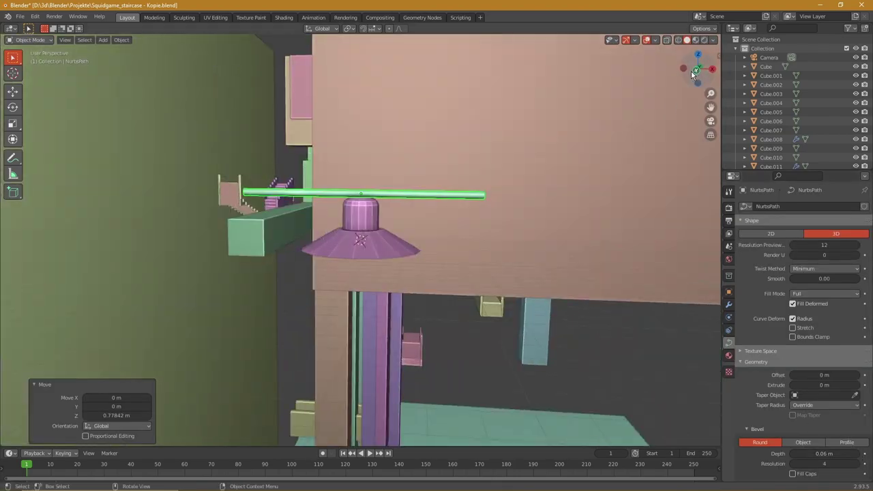
{"action": "key", "text": "Tab"}
{"action": "key", "text": "b"}
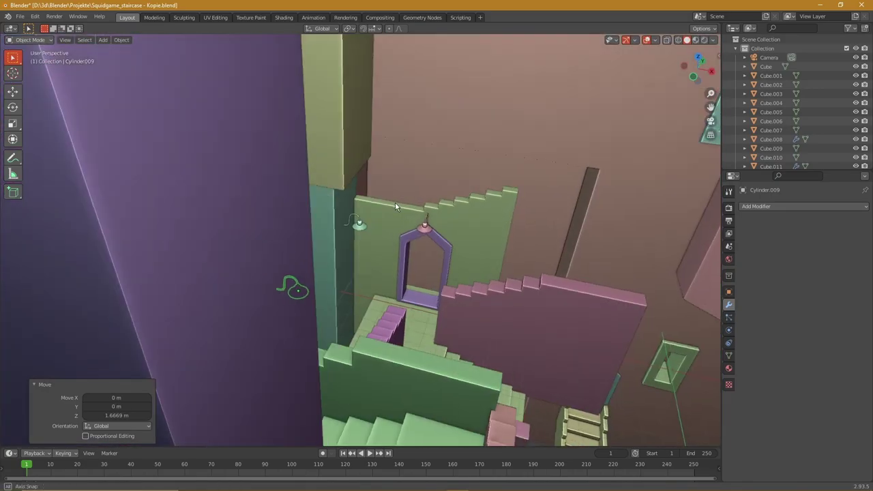
Delete the chosen lamp and set a wall piece's base colour to yellow-green.
{"action": "key", "text": "x"}
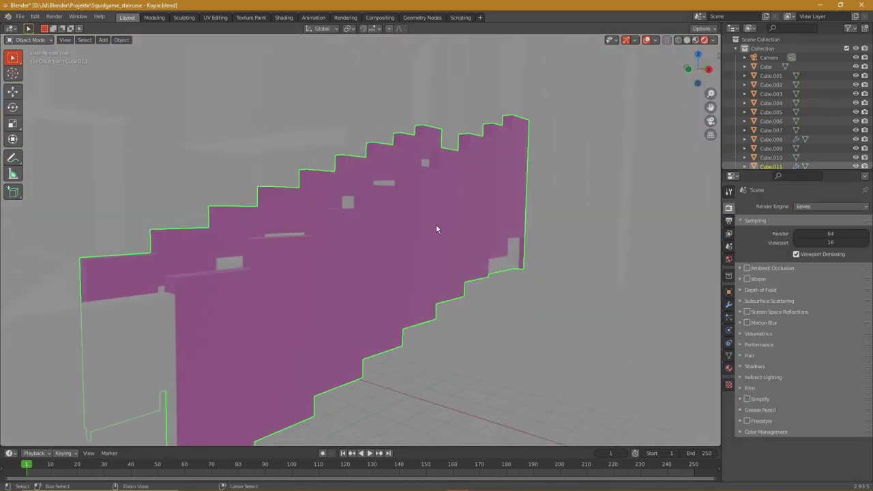
{"action": "left_click", "coordinate": [728, 368]}
{"action": "left_click", "coordinate": [829, 338]}
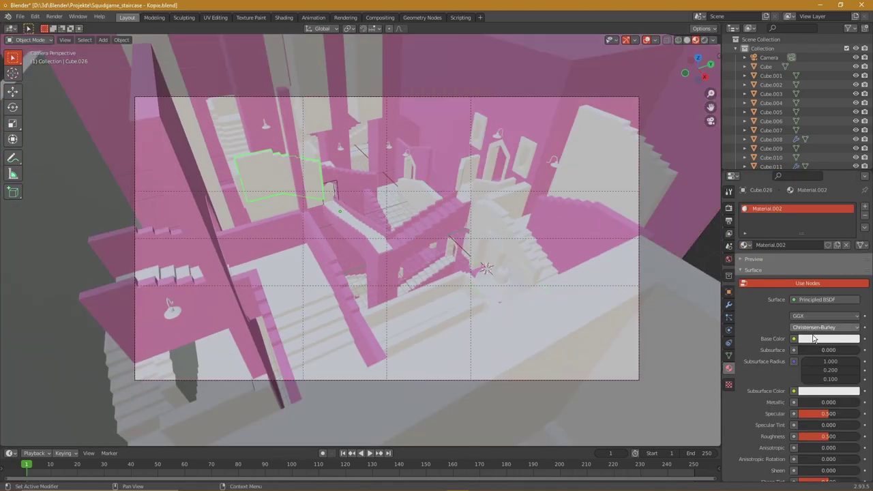
{"action": "left_click", "coordinate": [829, 338]}
{"action": "left_click", "coordinate": [794, 253]}
Link the yellow-green material to the selected objects and save the file.
{"action": "key", "text": "ctrl+l"}
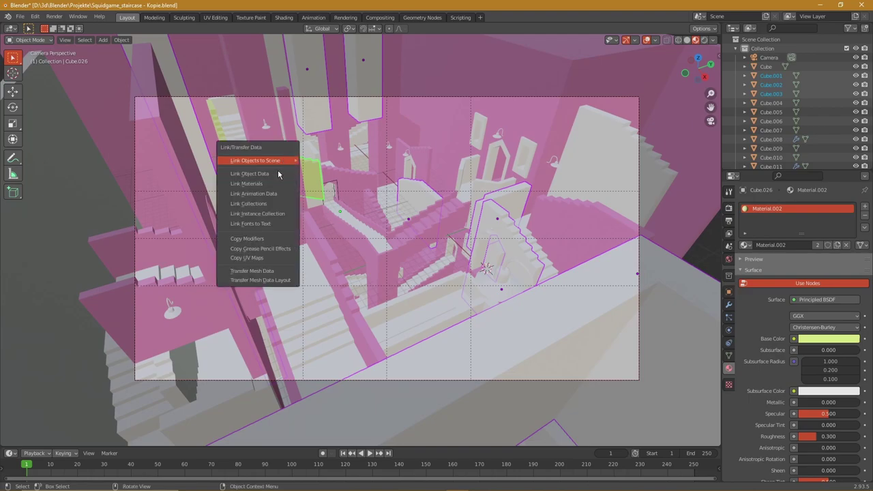
{"action": "left_click", "coordinate": [254, 160]}
{"action": "key", "text": "ctrl+s"}
Link the cyan material to more objects and check the slab's base colour.
{"action": "left_click", "coordinate": [507, 244]}
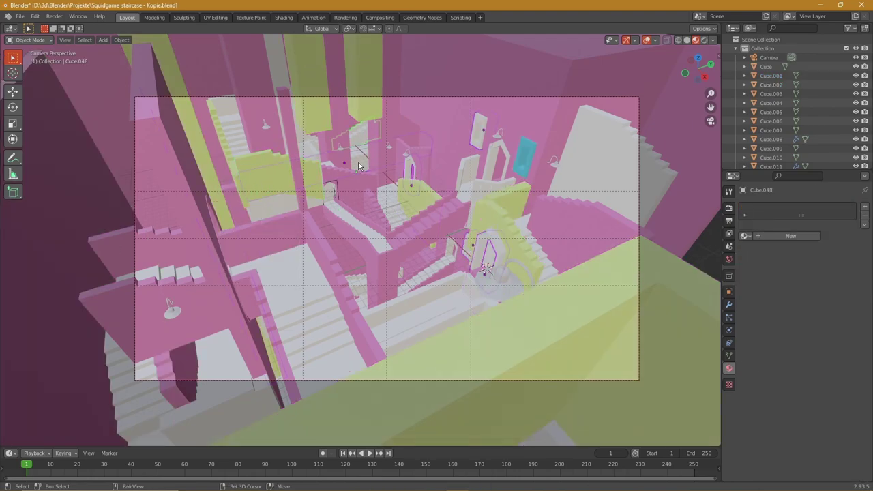
{"action": "left_click", "coordinate": [527, 151], "text": "shift"}
{"action": "key", "text": "ctrl+l"}
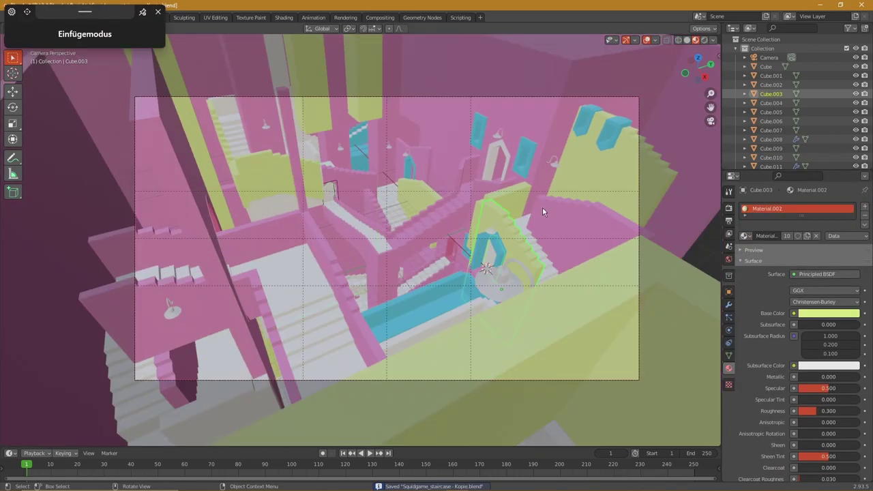
{"action": "left_click", "coordinate": [829, 313]}
{"action": "left_click", "coordinate": [660, 266]}
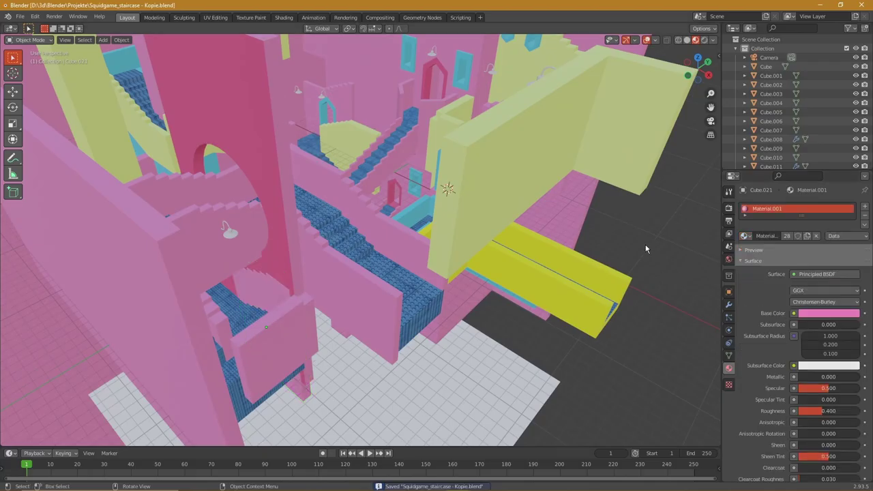
Render the scene and set the lamp light's power to 50000 W.
{"action": "key", "text": "F12"}
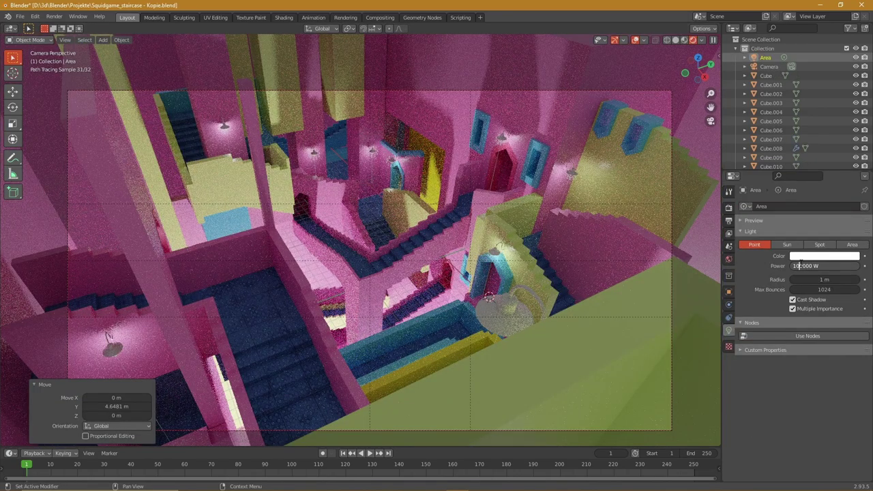
{"action": "key", "text": "Return"}
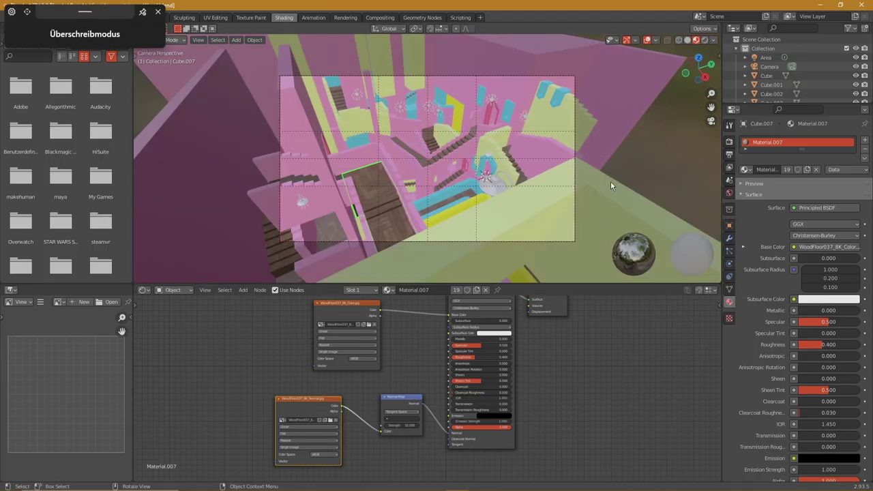
Select another floor piece for the wood material and the next wall lamp part.
{"action": "left_click", "coordinate": [569, 176]}
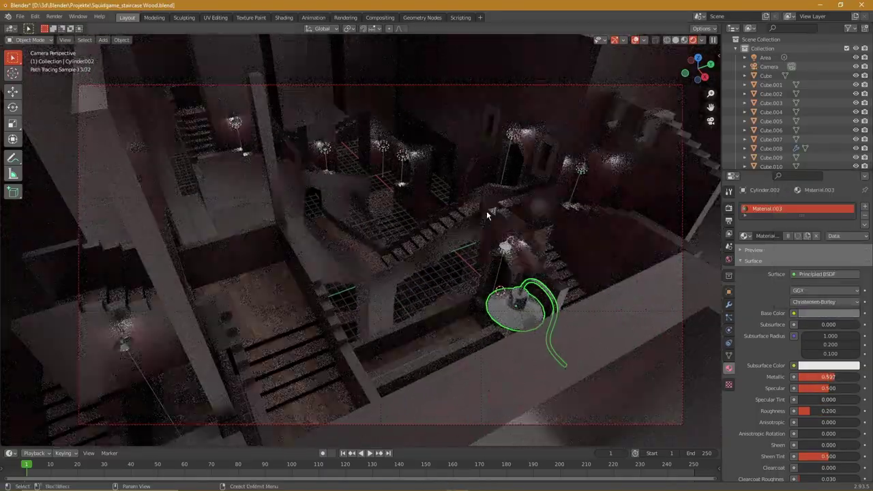
{"action": "left_click", "coordinate": [488, 215]}
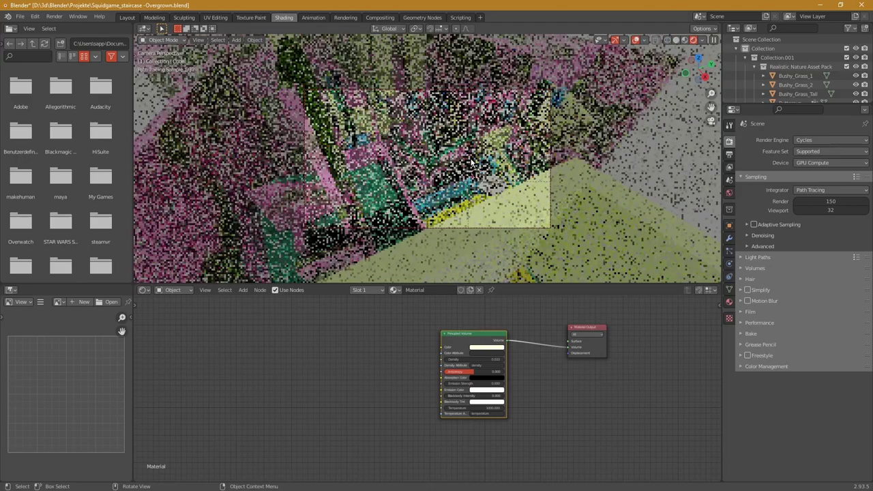
Adjust the sunlight's colour.
{"action": "left_click", "coordinate": [825, 190]}
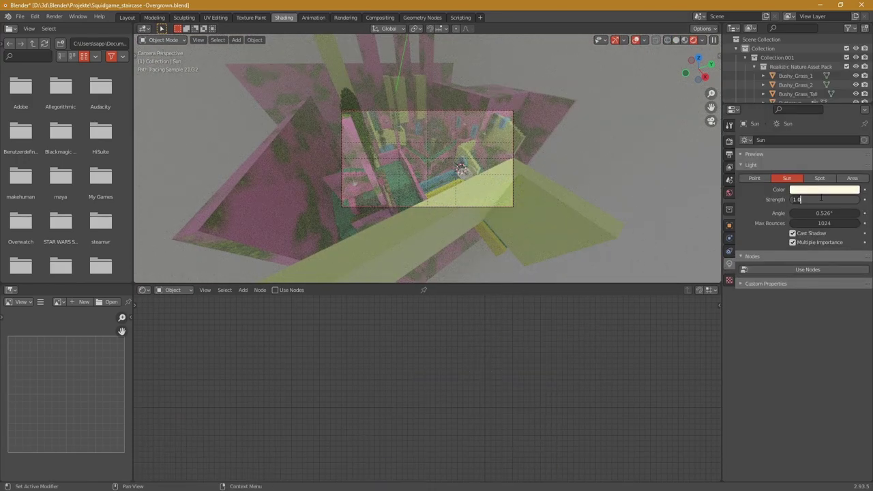